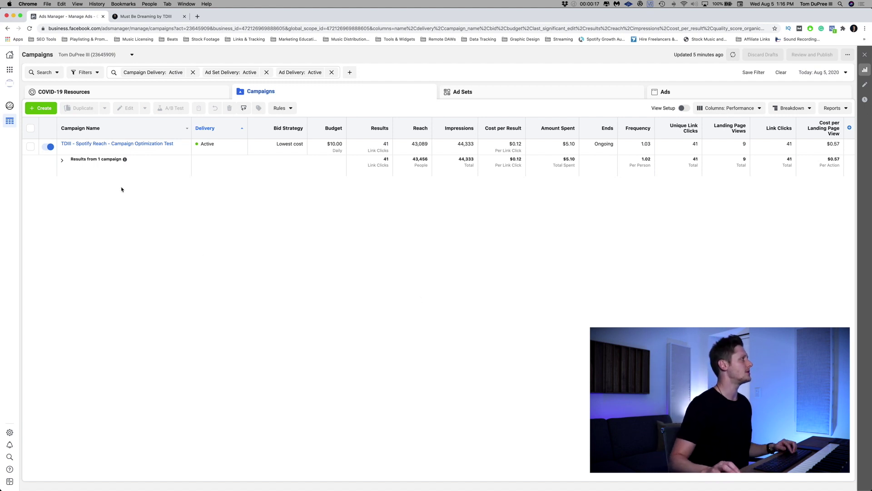
# Step: Go to the pixel's Settings in Events Manager and launch the code-free Event Setup Tool
pyautogui.click(10, 71)
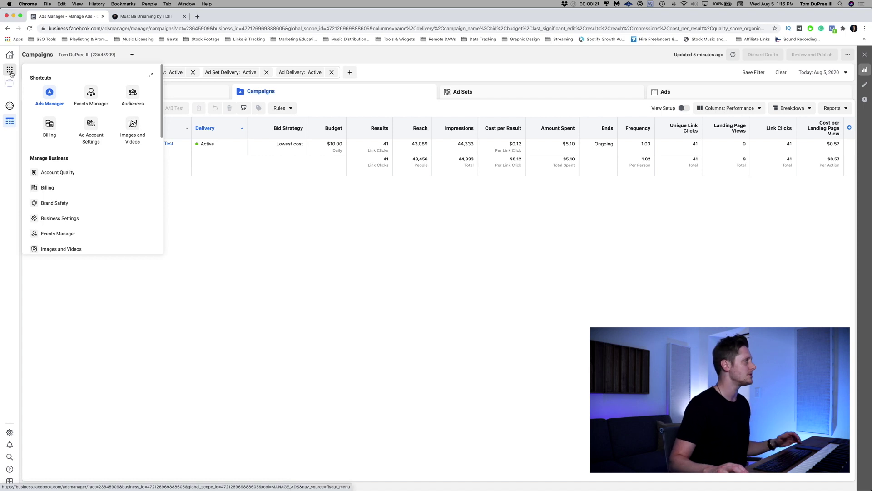
pyautogui.click(92, 93)
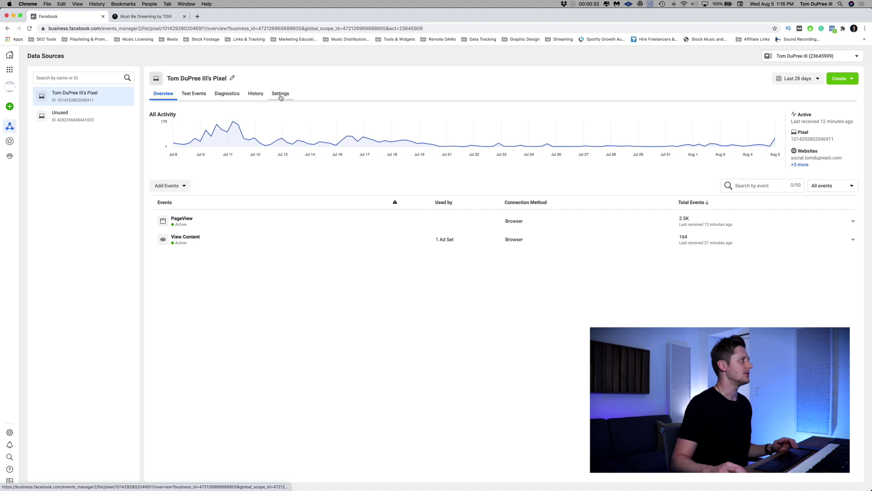
pyautogui.click(281, 94)
pyautogui.scroll(-10, 343, 210)
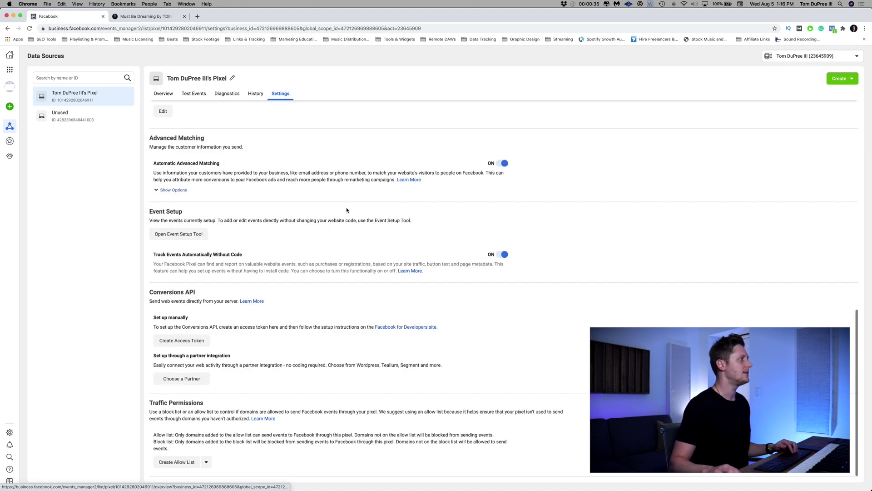
pyautogui.click(177, 234)
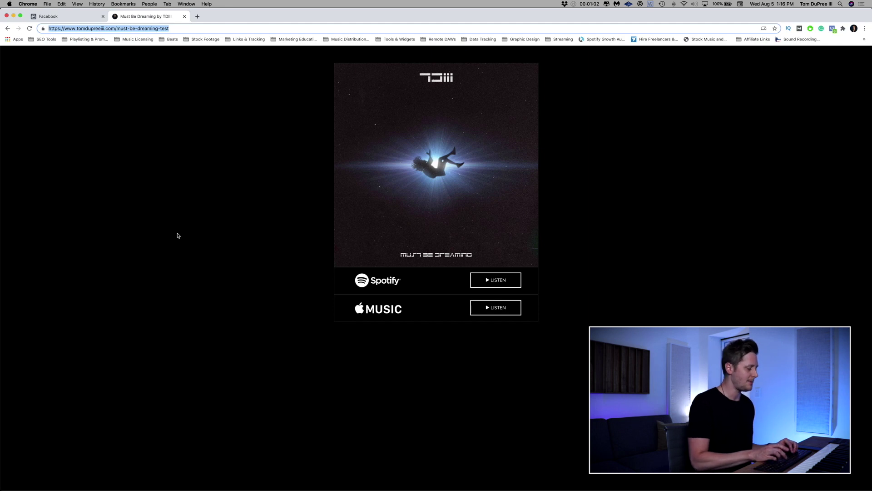
pyautogui.hotkey('ctrl', 'shift', 'Tab')
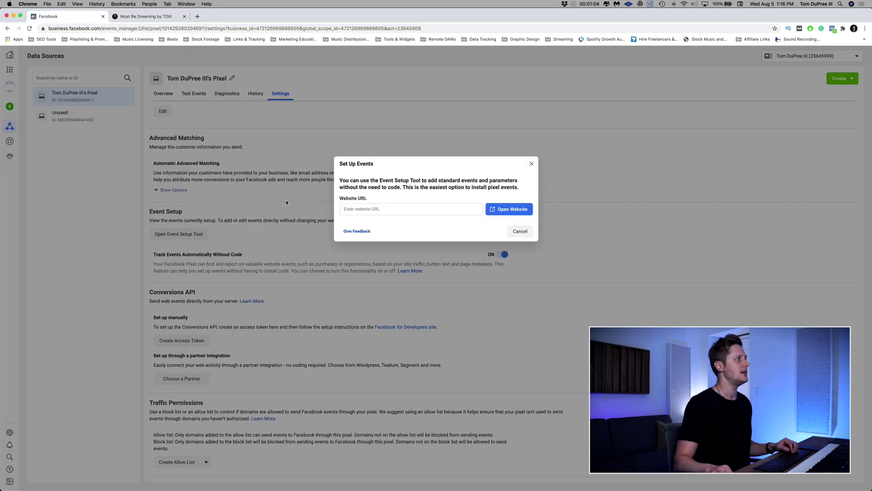
pyautogui.click(391, 210)
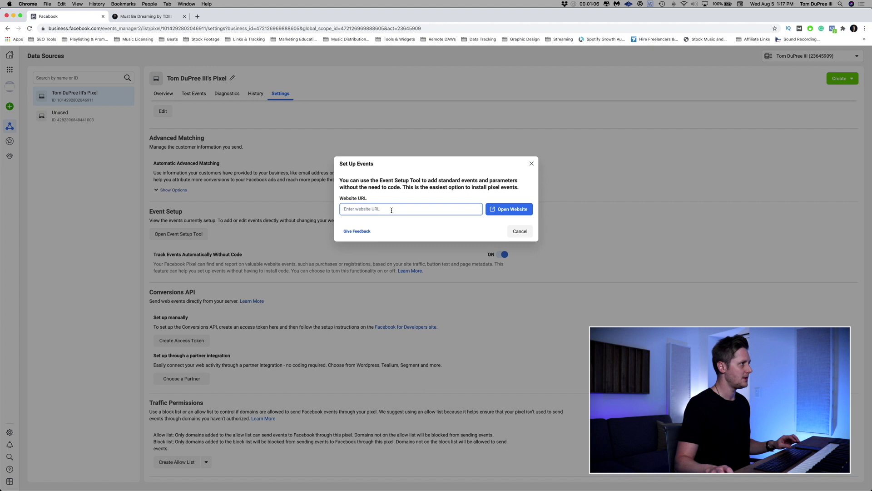
pyautogui.click(502, 210)
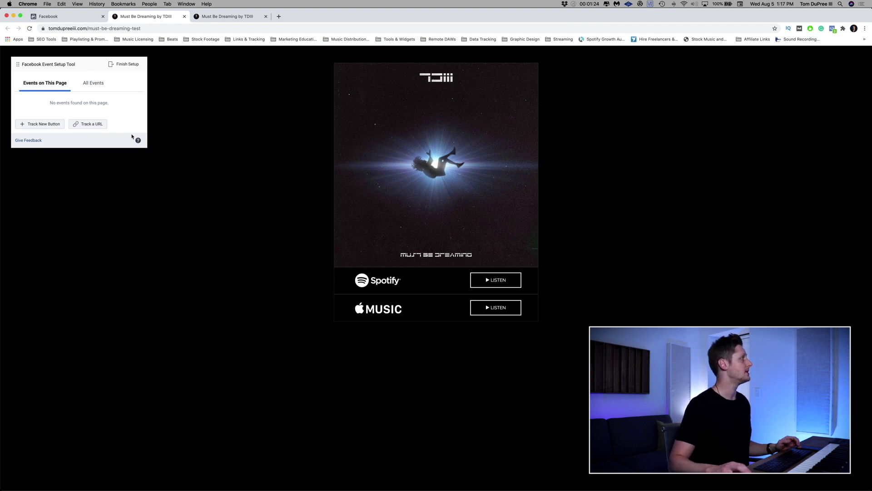
# Step: Track the Spotify LISTEN button as a View Content event
pyautogui.click(42, 124)
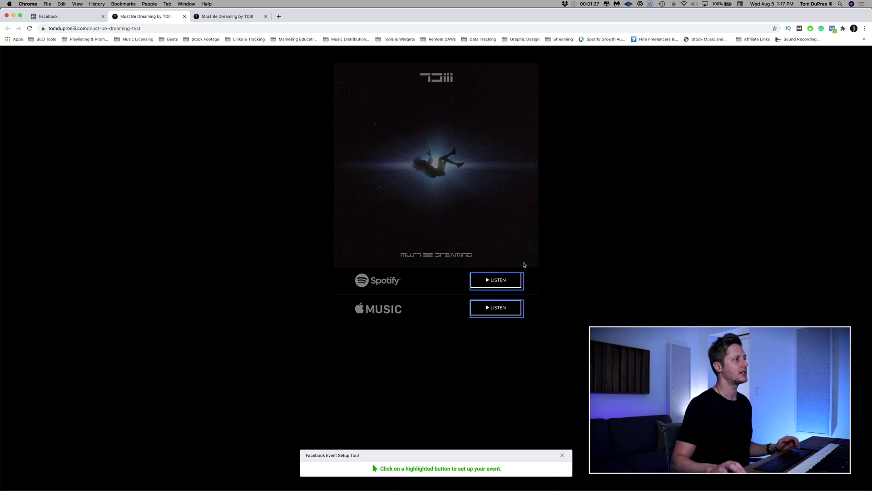
pyautogui.click(510, 281)
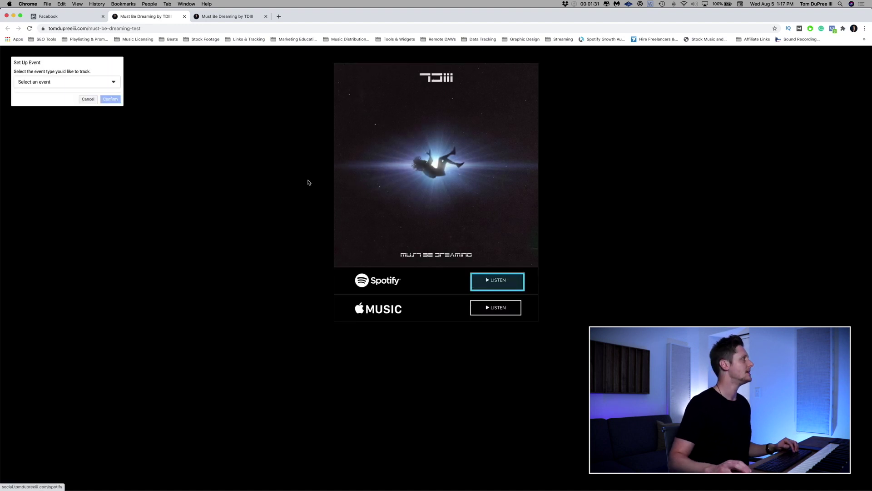
pyautogui.click(115, 83)
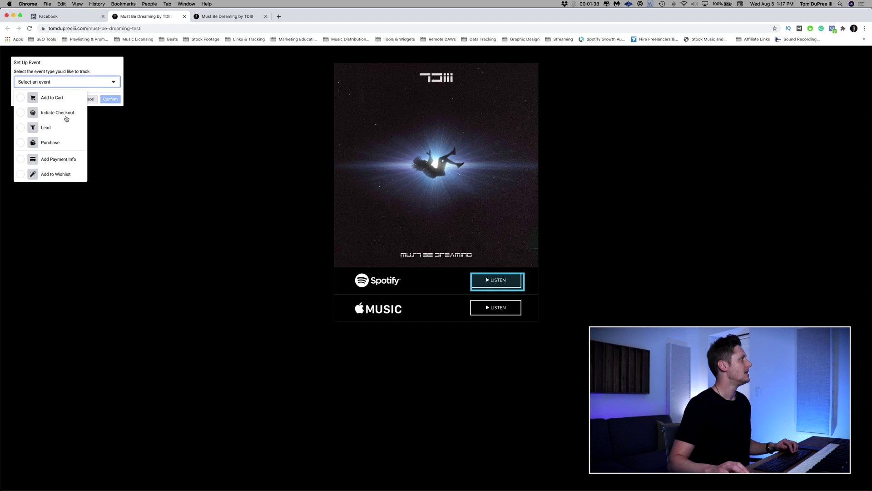
pyautogui.scroll(-10, 50, 128)
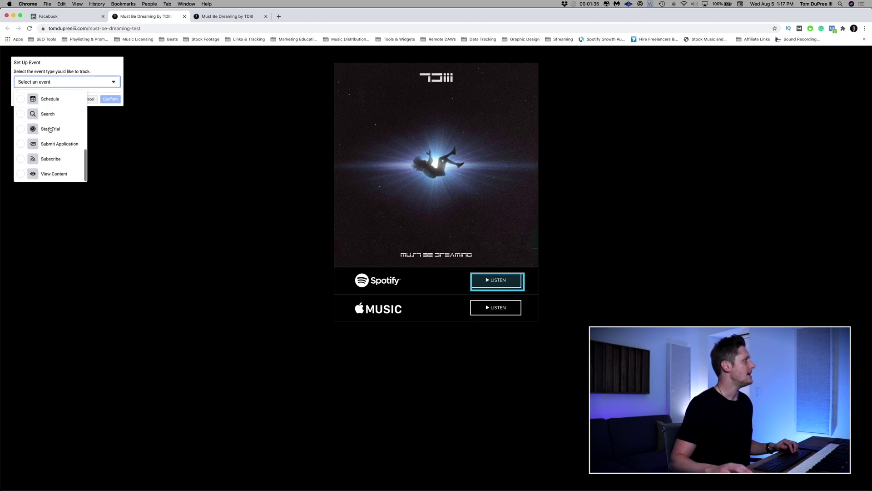
pyautogui.click(22, 175)
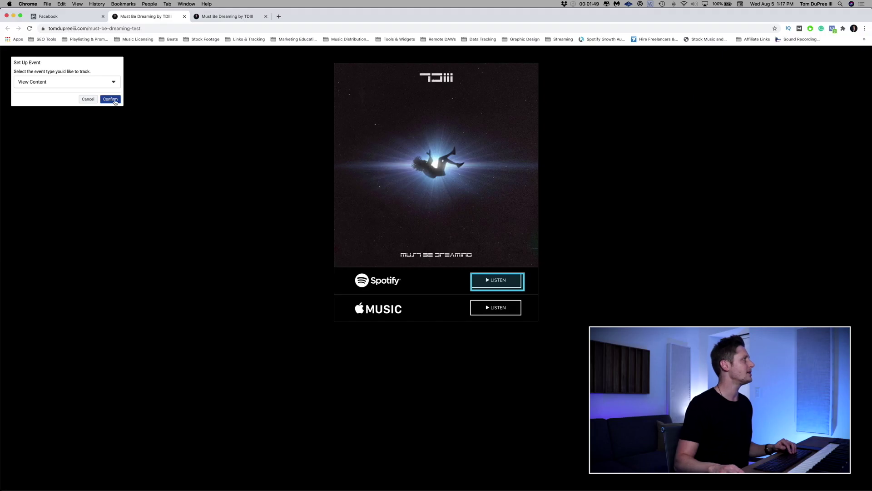
pyautogui.click(115, 102)
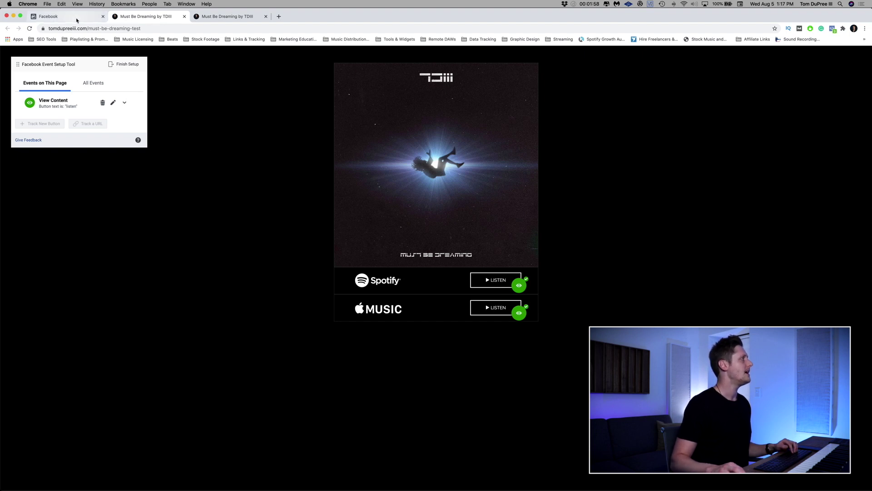
# Step: Finish the event setup and skip the feedback survey
pyautogui.click(126, 64)
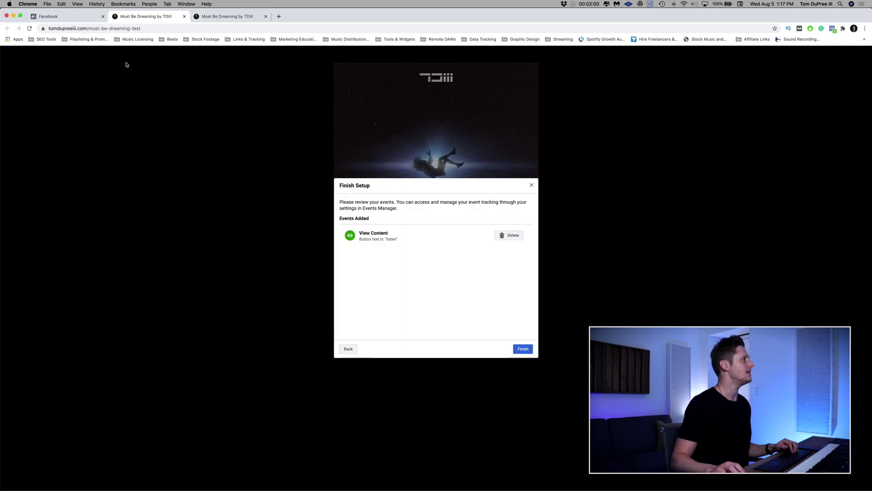
pyautogui.click(523, 349)
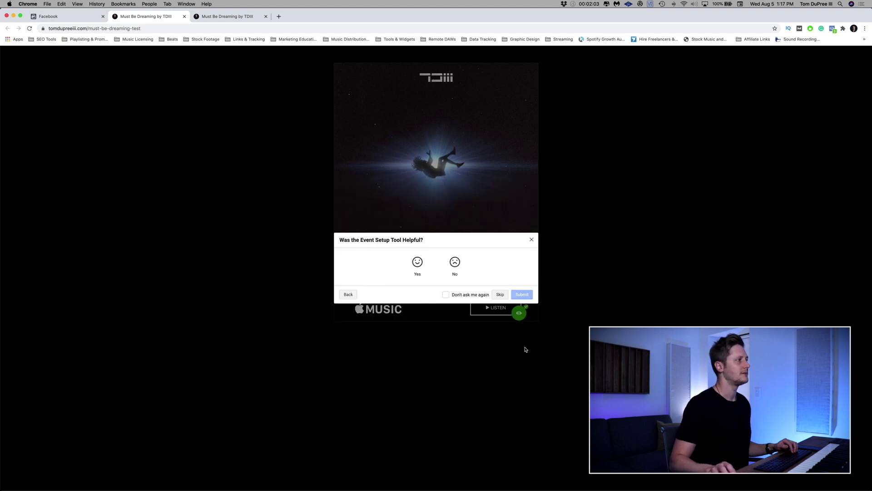
pyautogui.click(508, 298)
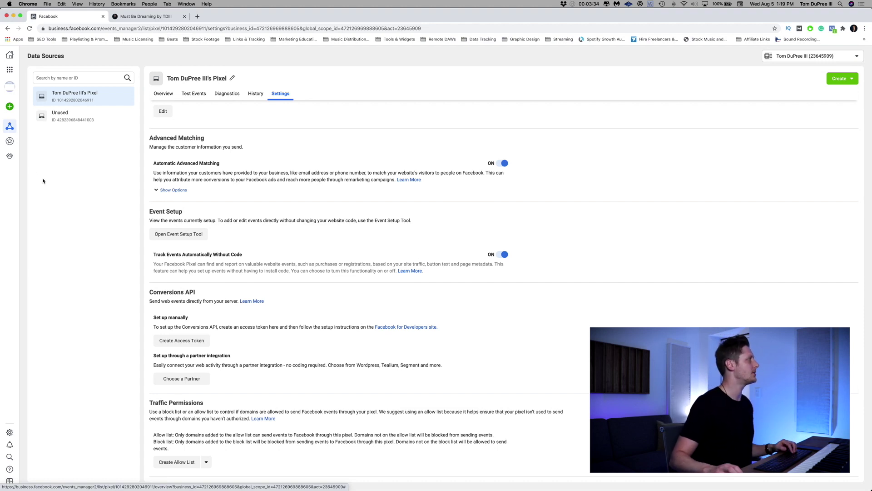
# Step: From the Custom Conversions list, start a new custom conversion named Spotify Test
pyautogui.moveTo(17, 144)
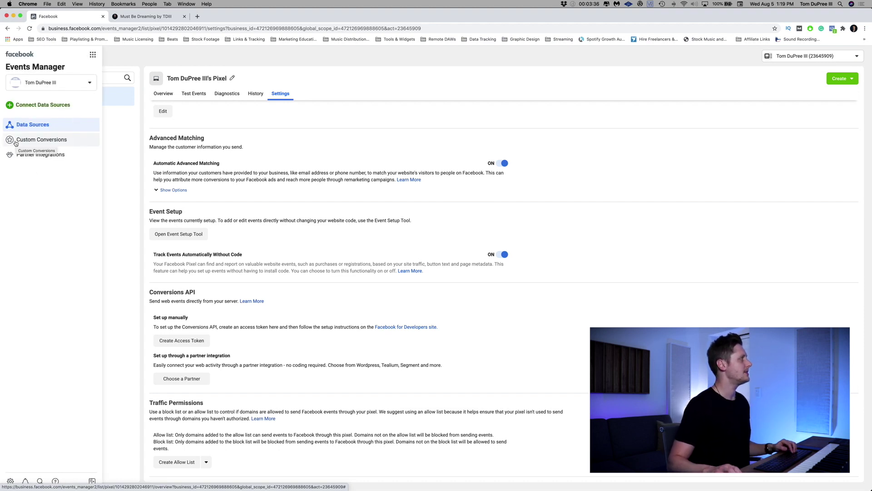
pyautogui.click(40, 144)
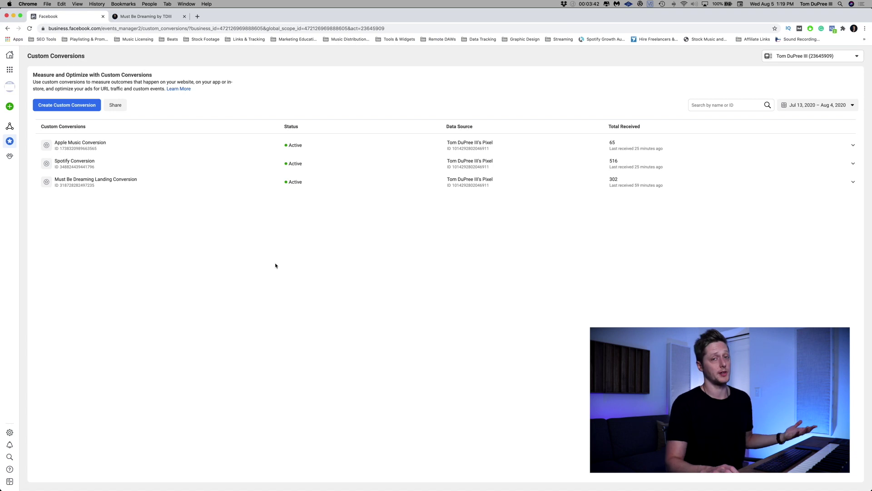
pyautogui.click(67, 105)
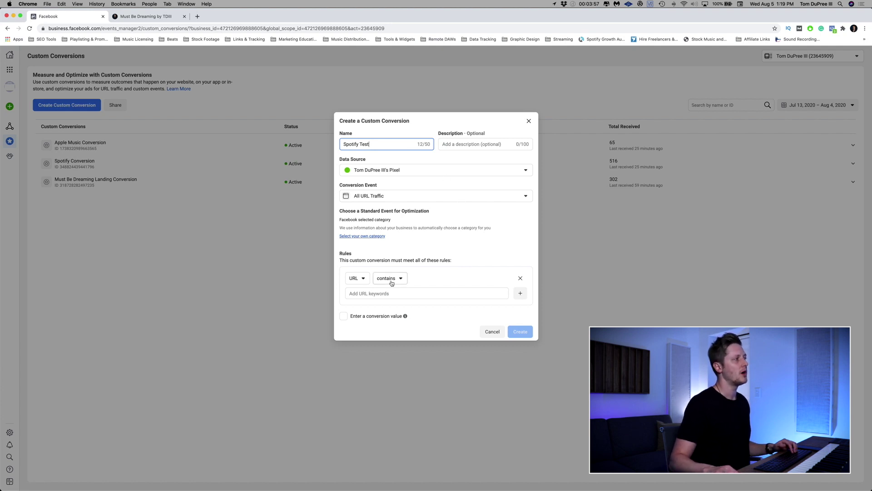
# Step: Set the URL rule to tomdupreeiii.com/spotify, attempt creation, then cancel the duplicate conversion
pyautogui.click(386, 295)
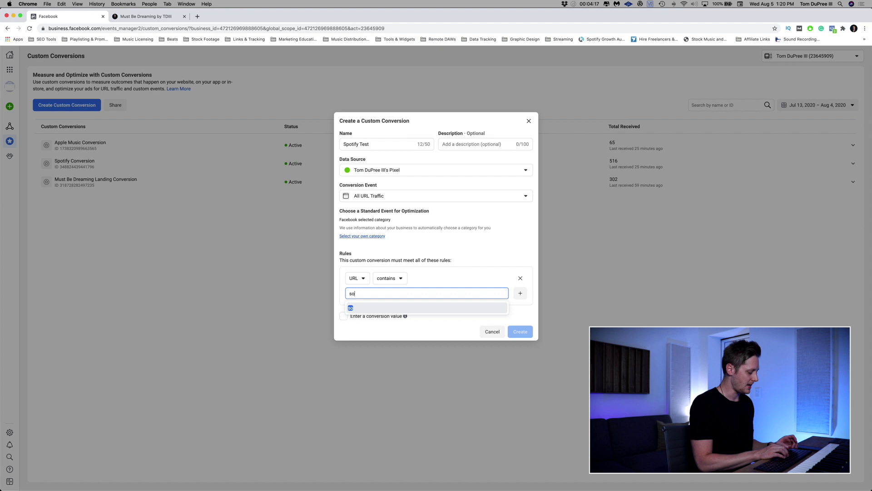
pyautogui.write('cial')
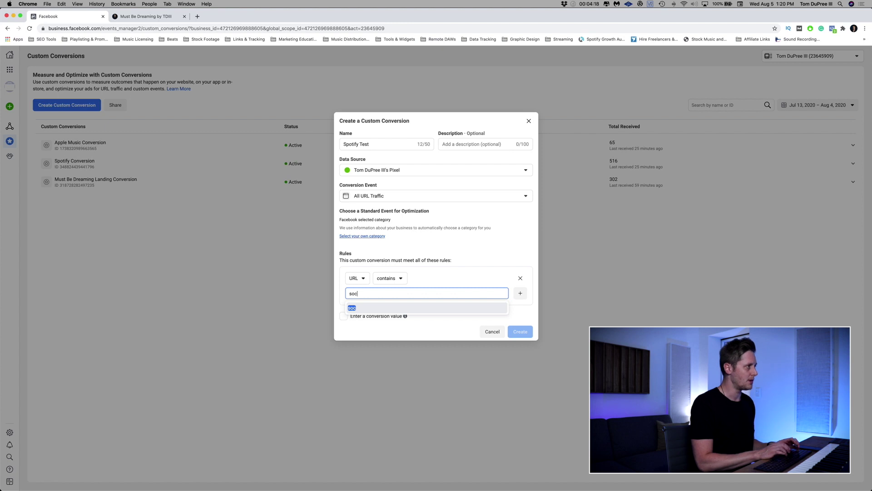
pyautogui.write('mdupre')
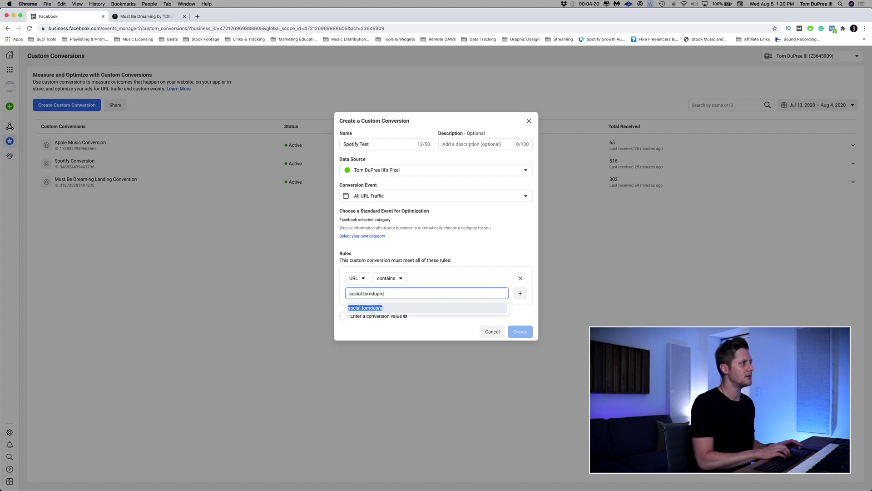
pyautogui.write('eiii.com')
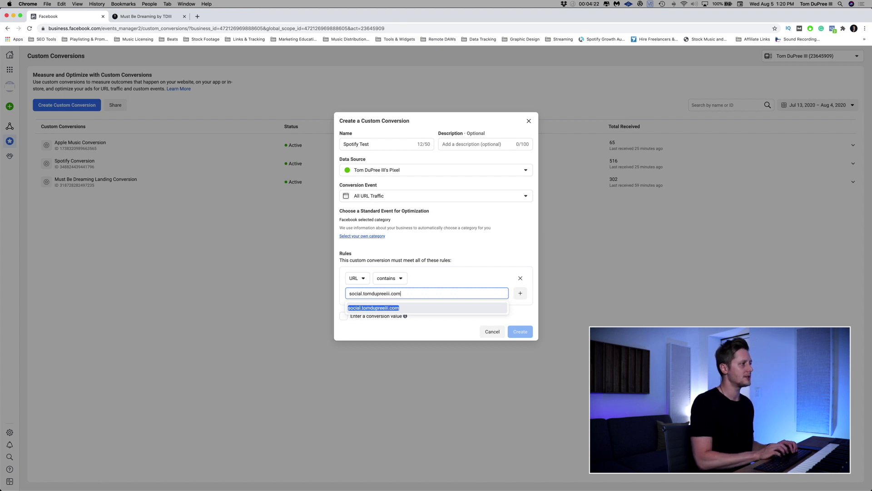
pyautogui.write('/spotify')
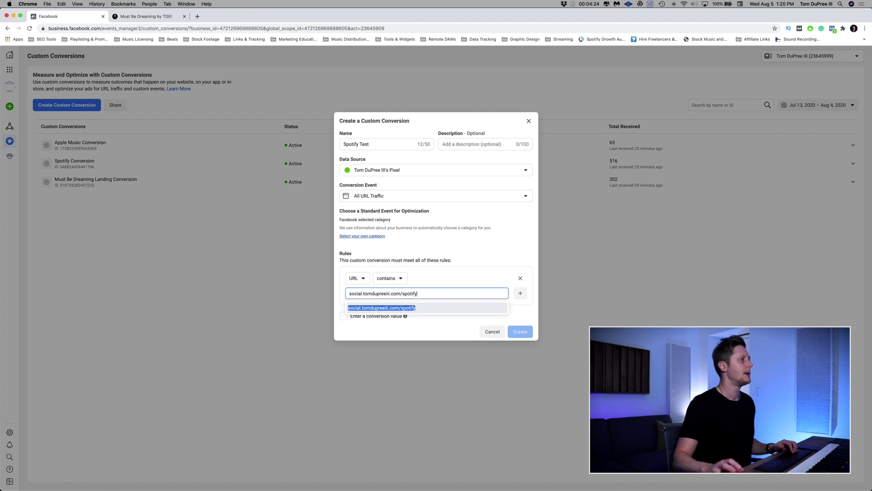
pyautogui.click(416, 308)
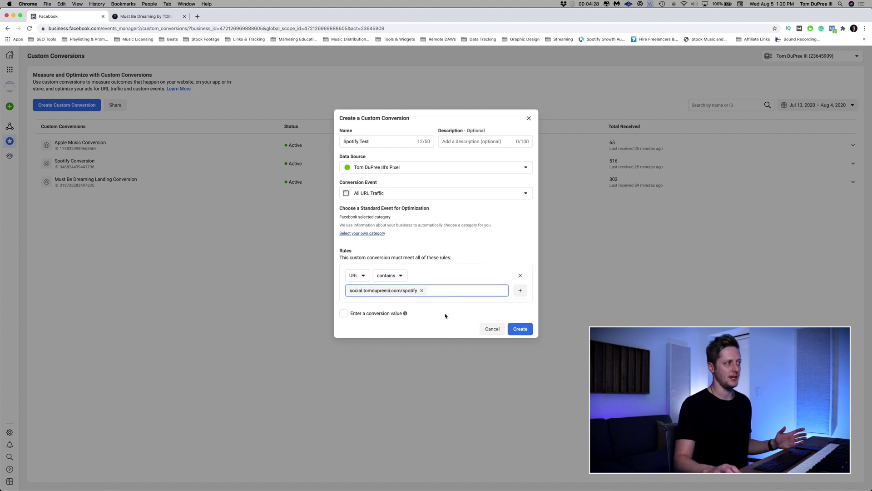
pyautogui.click(520, 329)
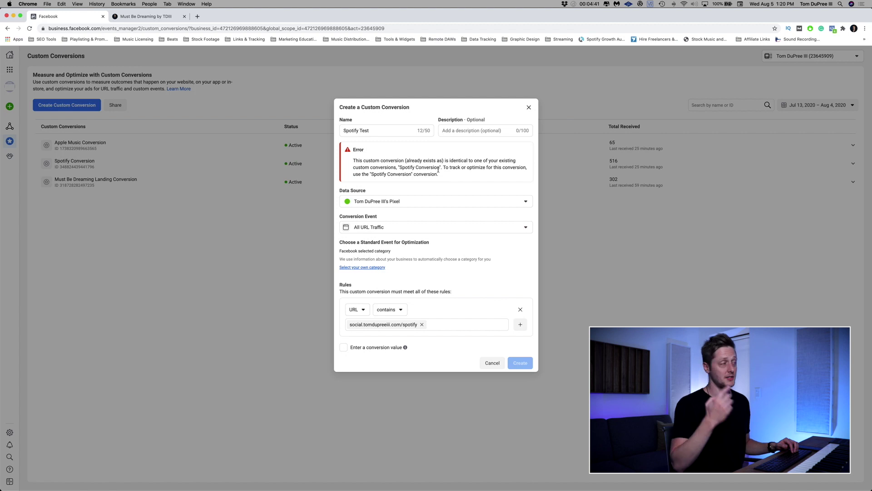
pyautogui.click(496, 362)
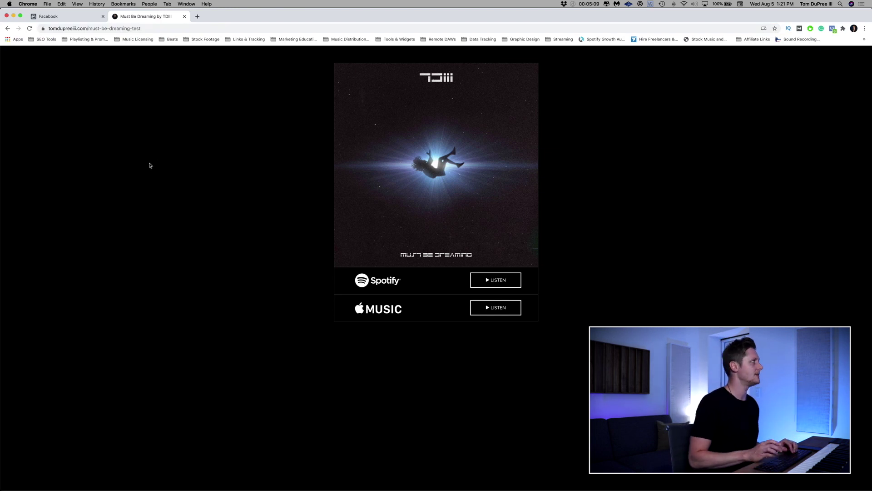
# Step: Open the pixel's Test Events and reload the landing page to log PageView and Landing Conversion
pyautogui.hotkey('ctrl', 'shift', 'Tab')
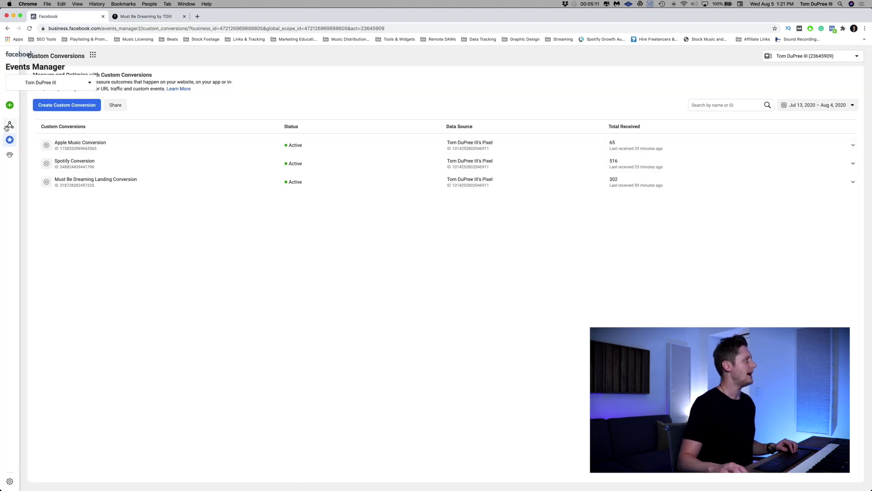
pyautogui.click(11, 125)
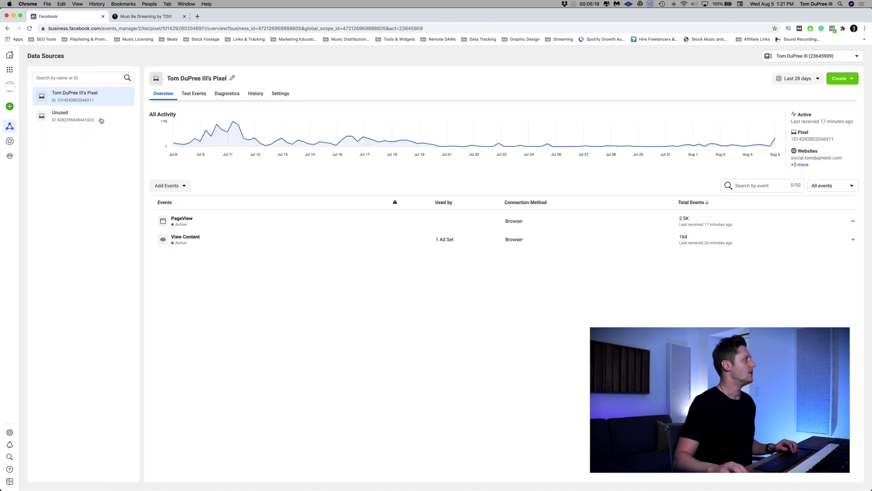
pyautogui.click(194, 93)
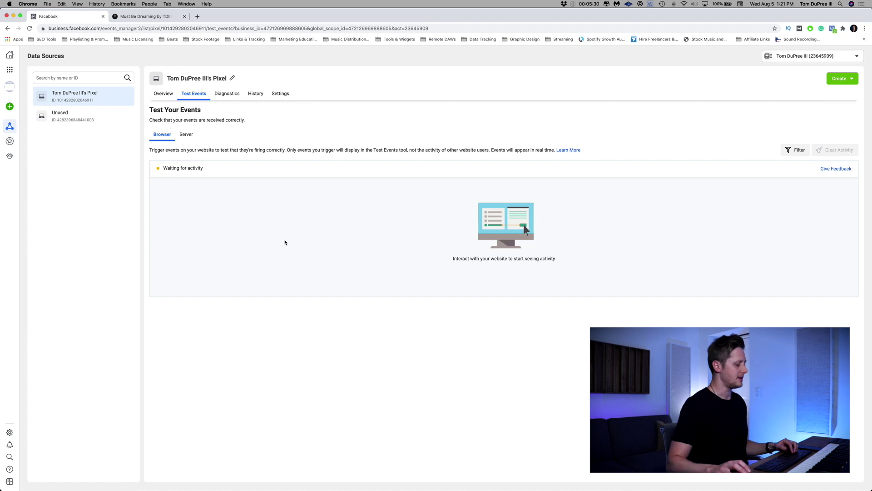
pyautogui.hotkey('ctrl', 'Tab')
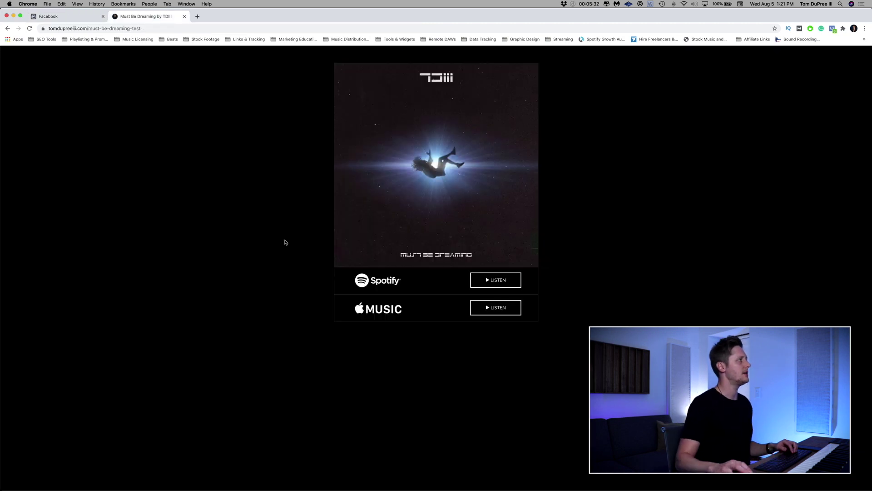
pyautogui.press('super+r')
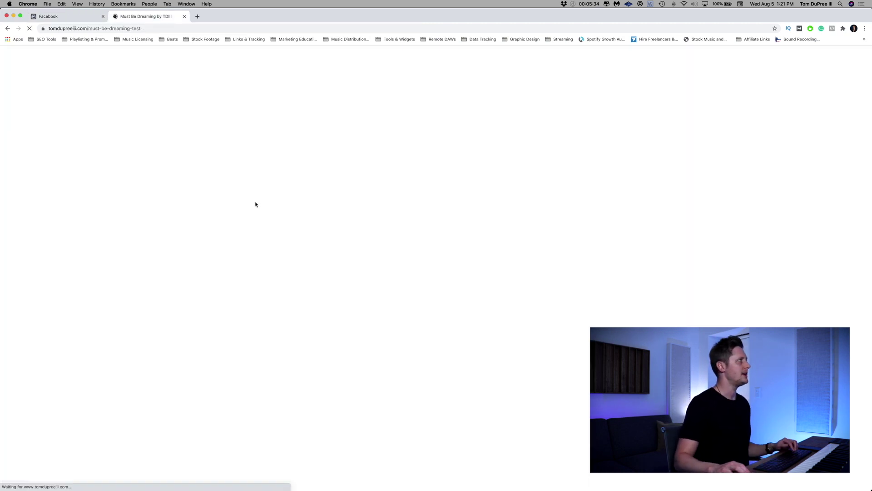
pyautogui.hotkey('ctrl', 'Tab')
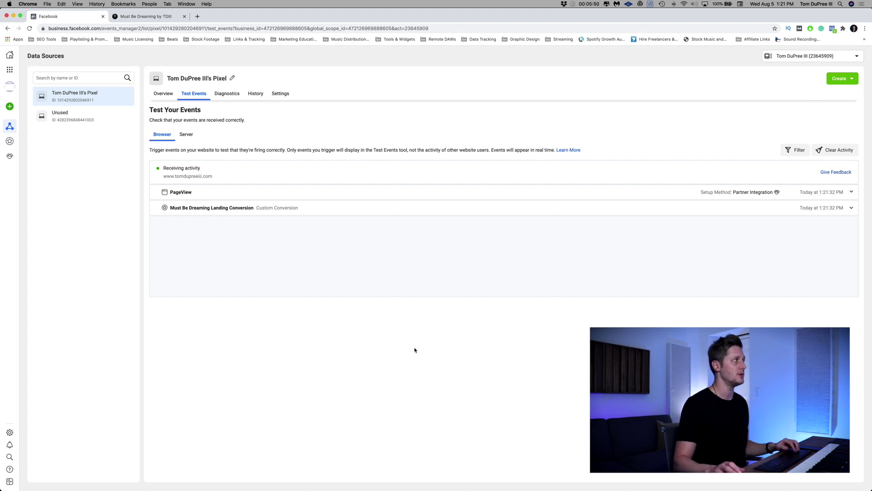
pyautogui.hotkey('ctrl', 'Tab')
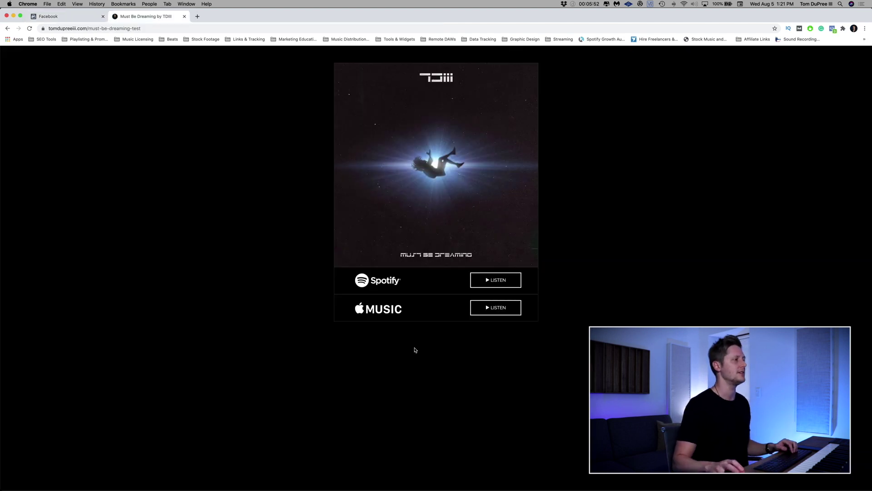
# Step: Follow the Spotify and Apple Music LISTEN links, checking Test Events for View Content after each
pyautogui.click(498, 281)
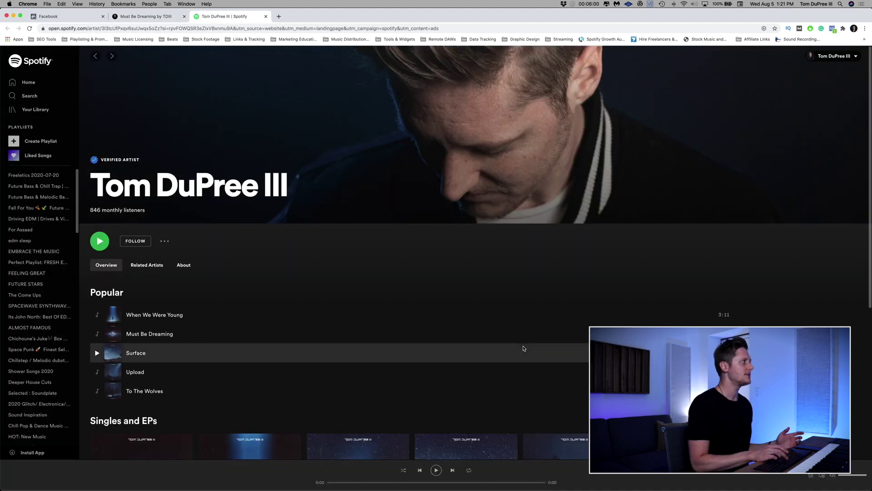
pyautogui.hotkey('ctrl', 'Tab')
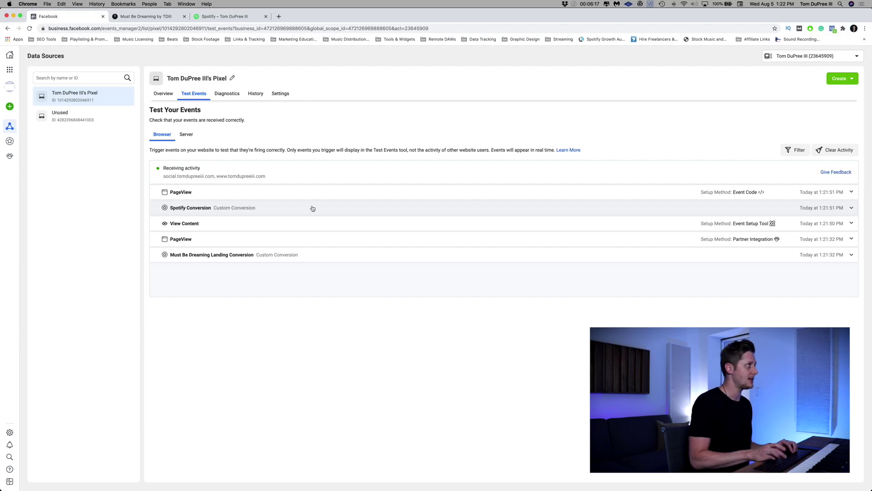
pyautogui.hotkey('ctrl', 'Tab')
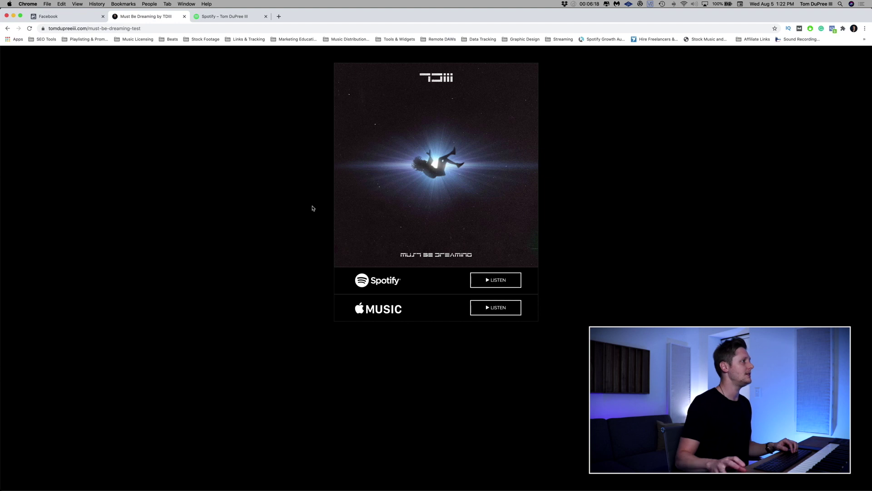
pyautogui.click(500, 310)
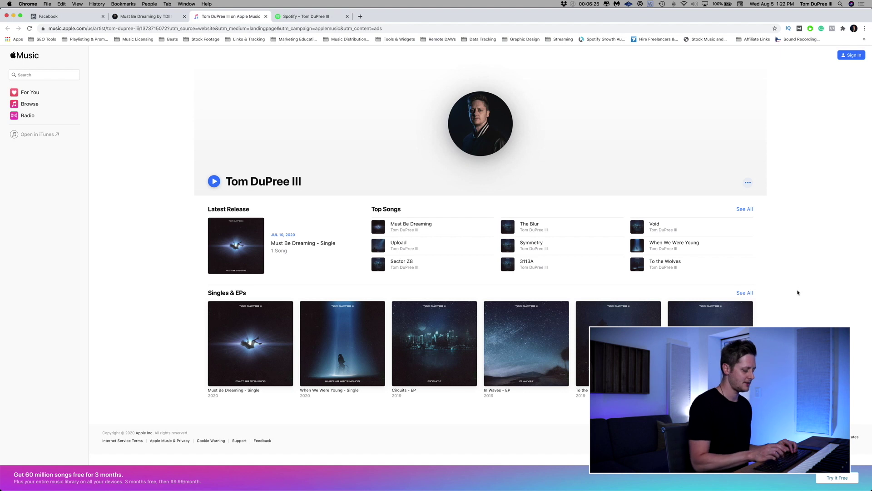
pyautogui.press('super+1')
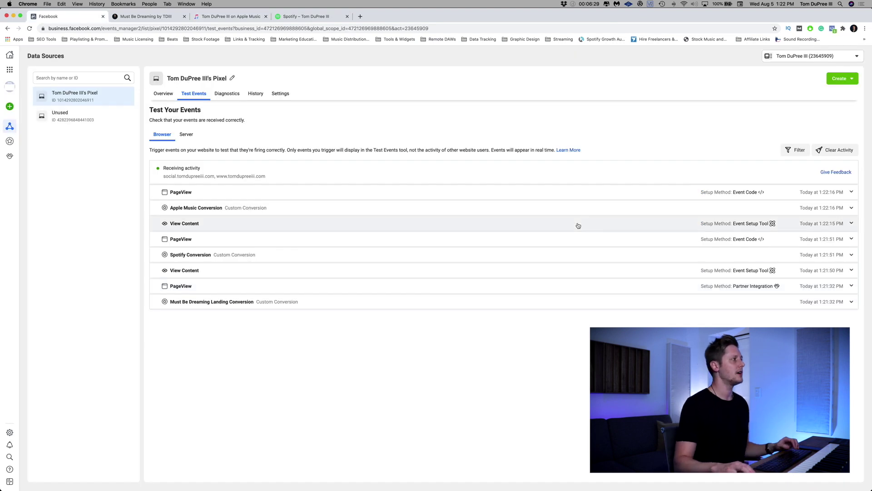